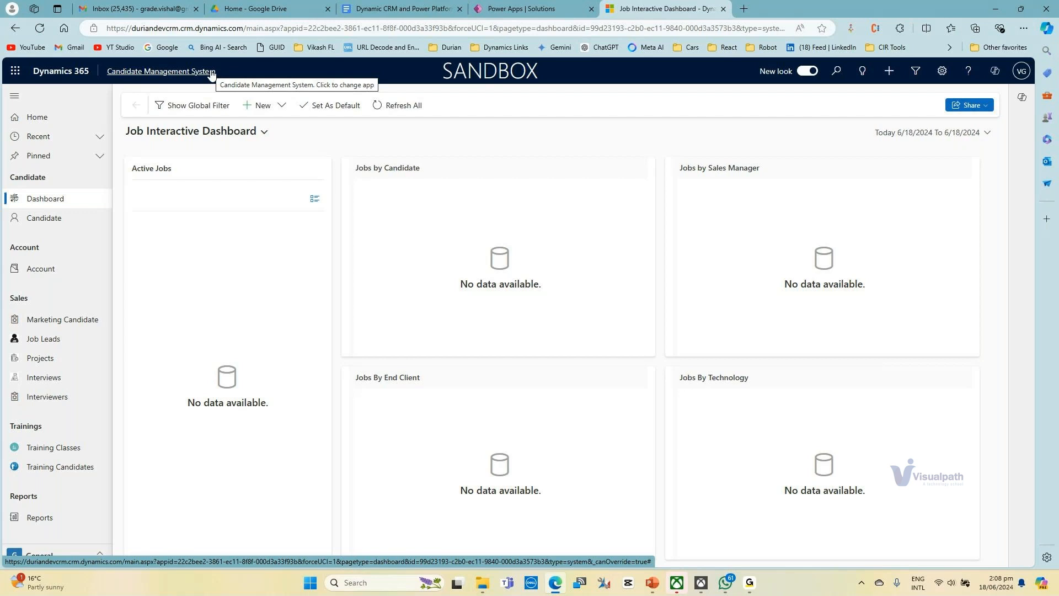
# Step: Look through the Candidate, Account, Job Leads, Projects and Interviews record lists of the Candidate Management System
pyautogui.click(33, 220)
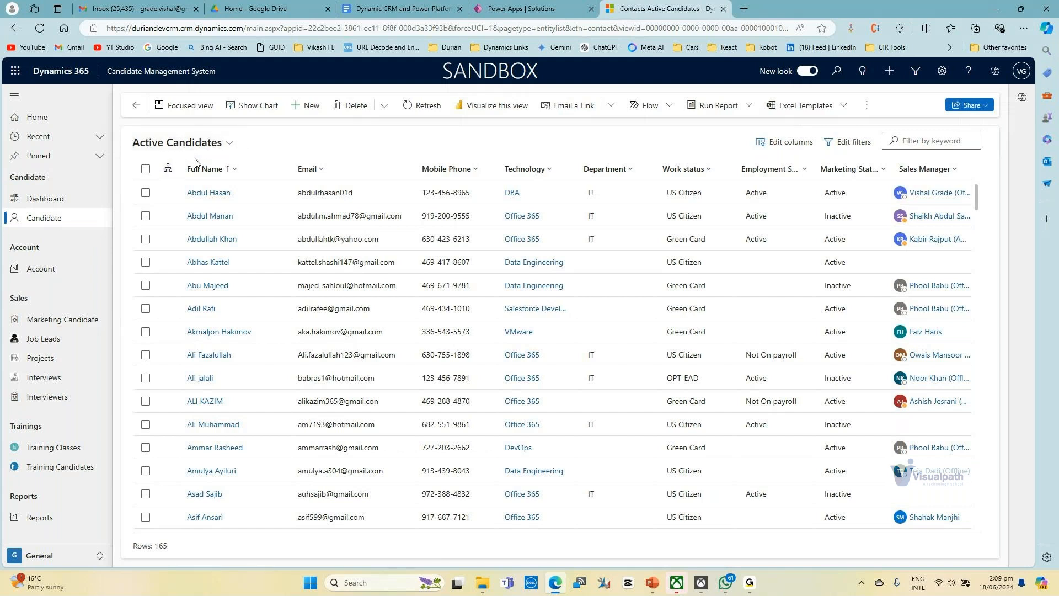
pyautogui.click(68, 275)
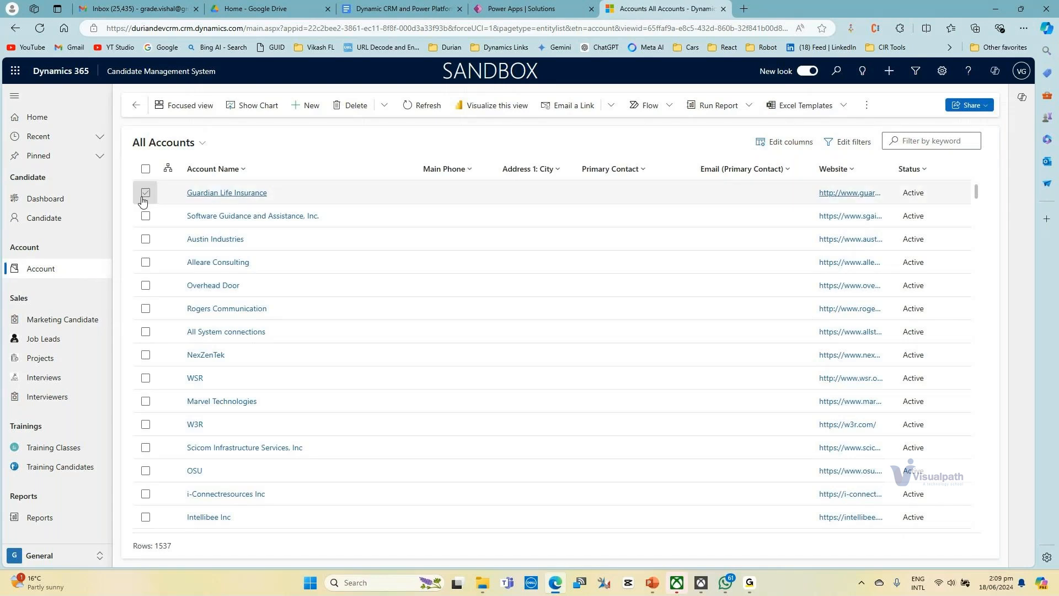
pyautogui.scroll(-3, 201, 378)
pyautogui.scroll(3, 201, 377)
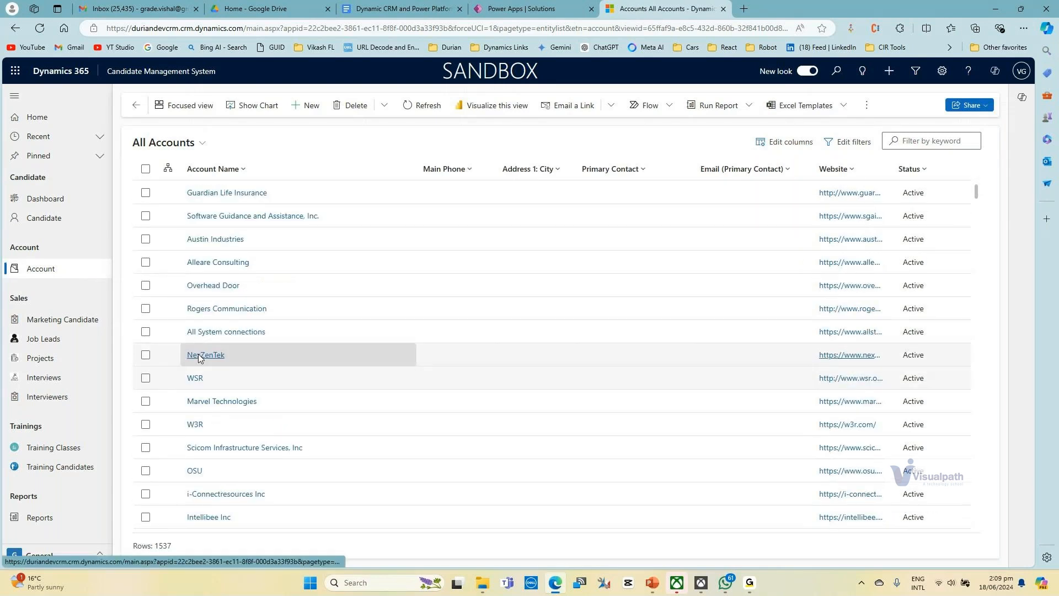
pyautogui.click(62, 219)
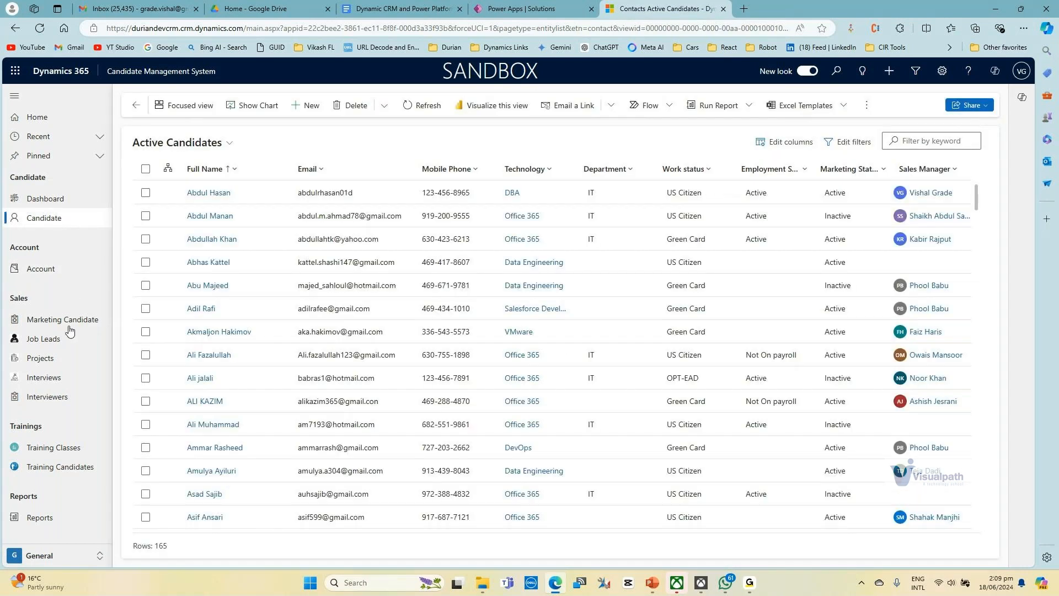
pyautogui.click(62, 341)
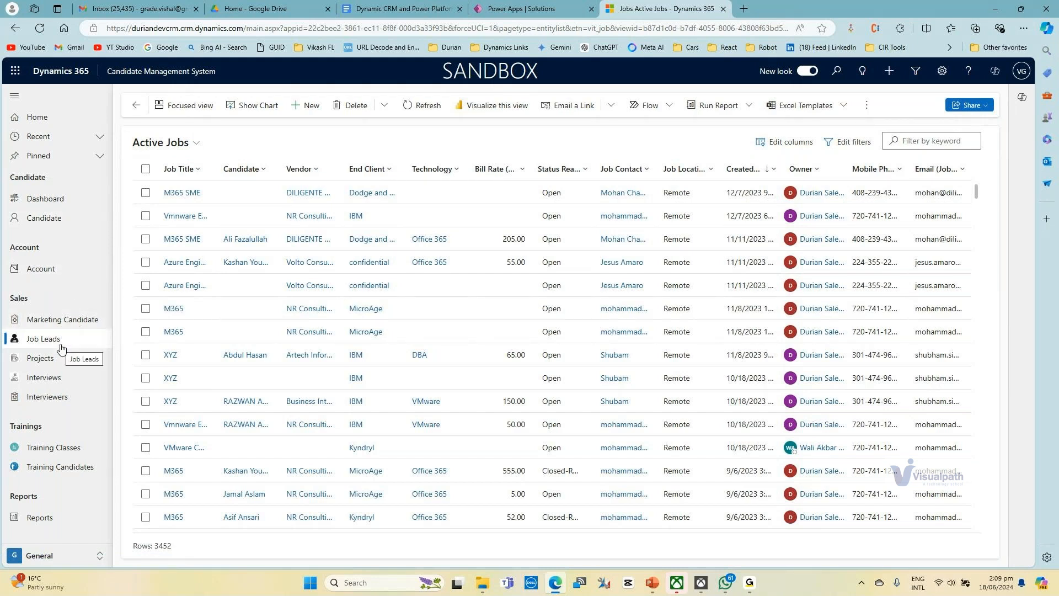
pyautogui.click(48, 364)
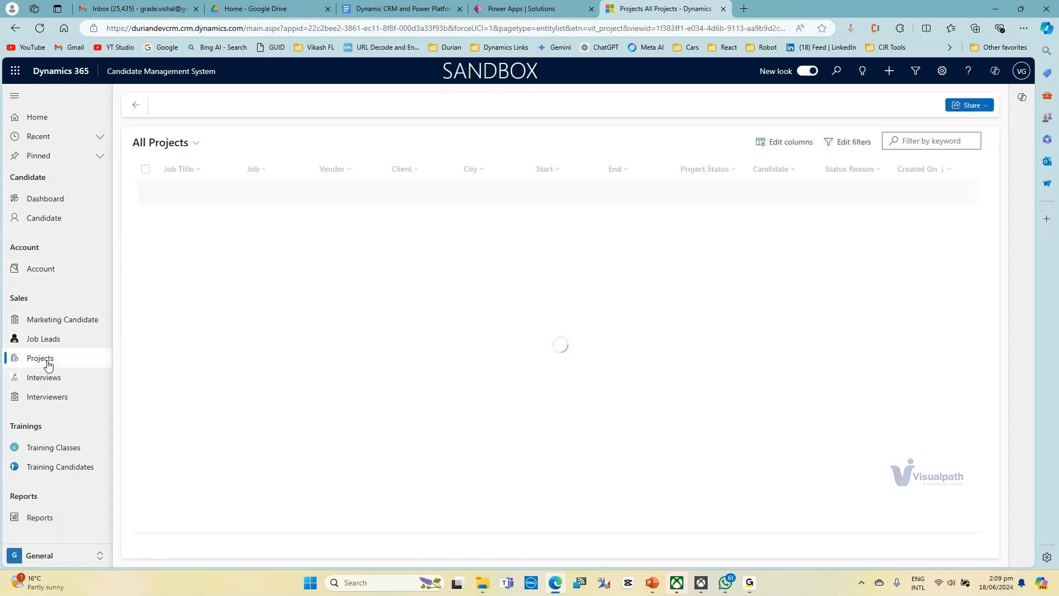
pyautogui.click(43, 377)
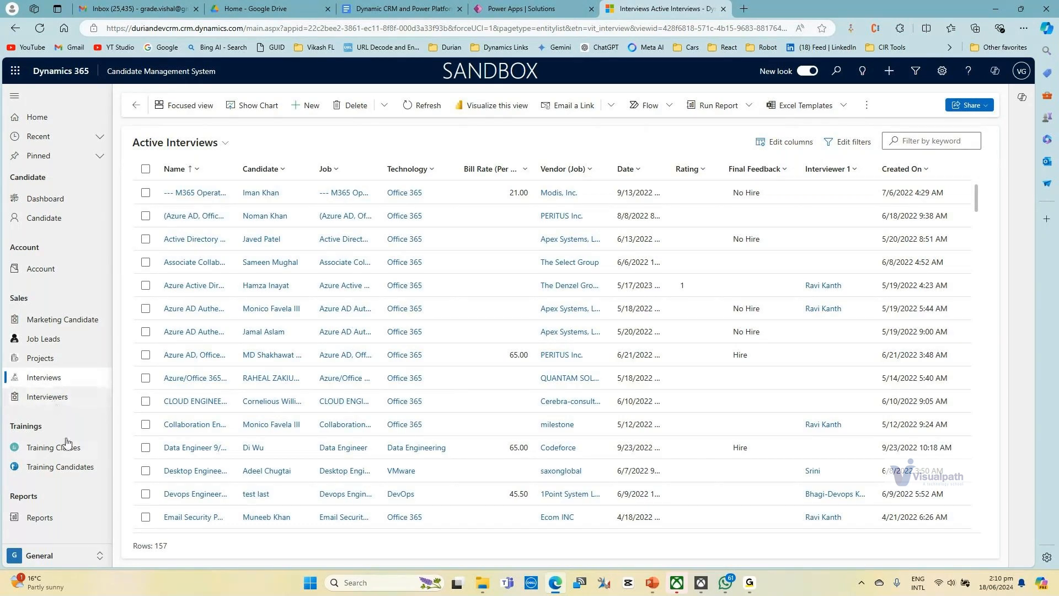
# Step: Revisit the dashboard and open the first record in the Active Candidates list
pyautogui.click(69, 203)
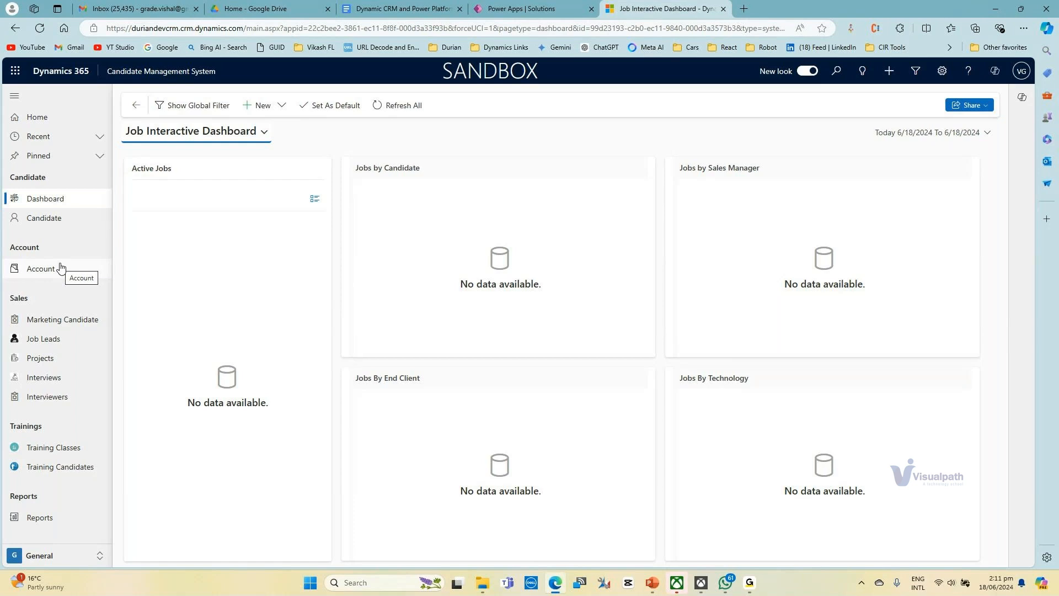
pyautogui.click(73, 218)
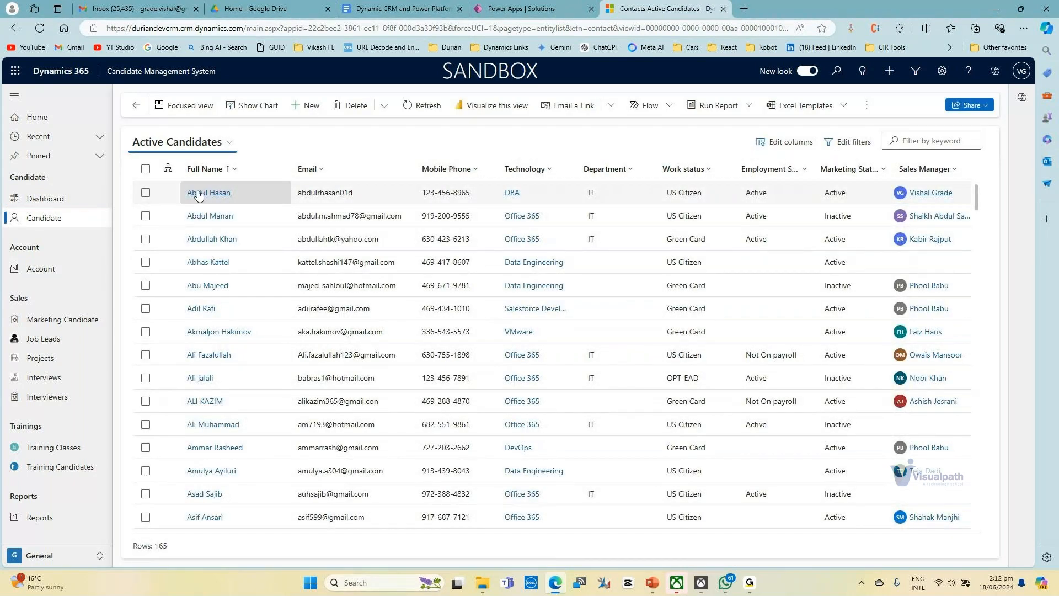
pyautogui.click(229, 193)
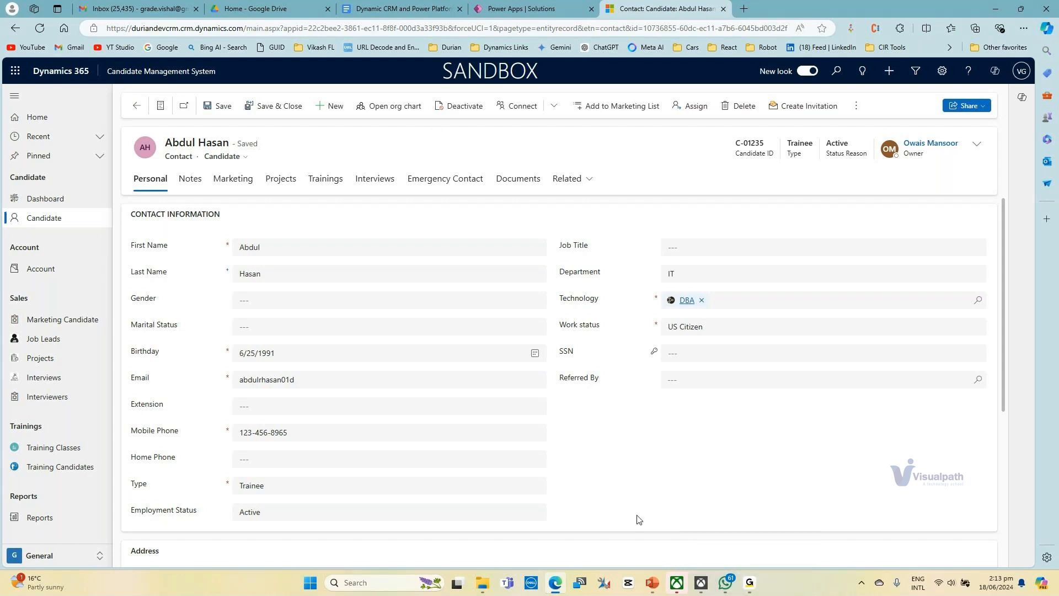
# Step: Switch to PowerPoint to review the Dynamics 365 CRM Architecture slide against the open candidate record, and return to the record
pyautogui.click(653, 584)
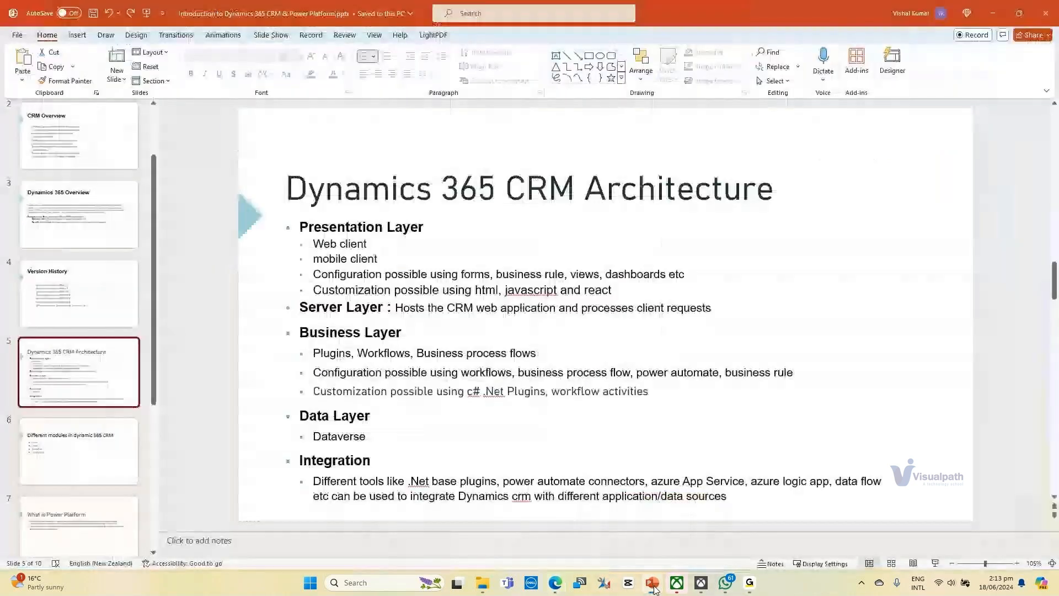
pyautogui.click(653, 585)
pyautogui.click(653, 585)
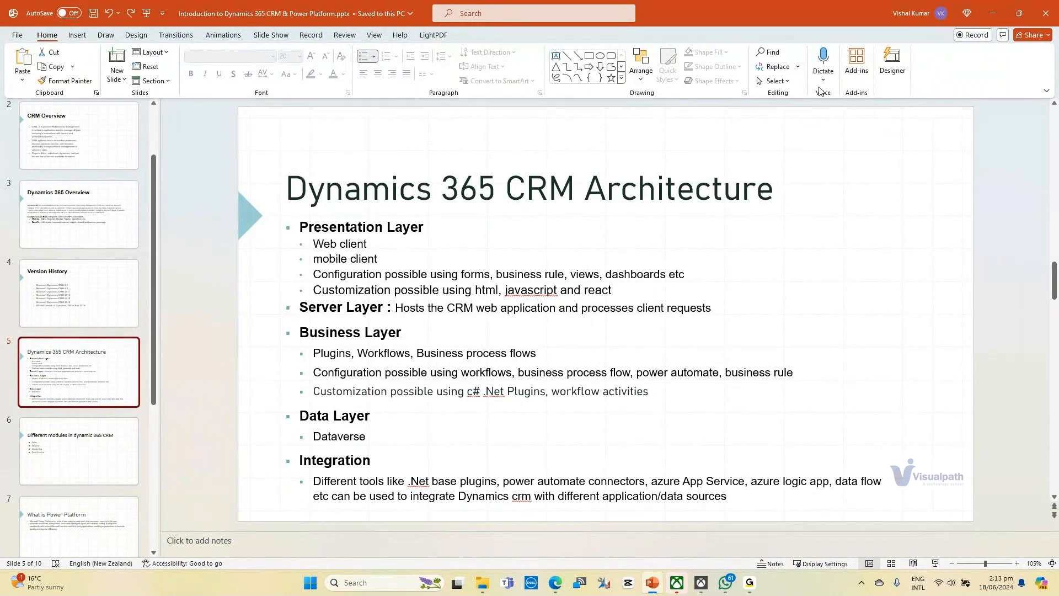
pyautogui.click(992, 13)
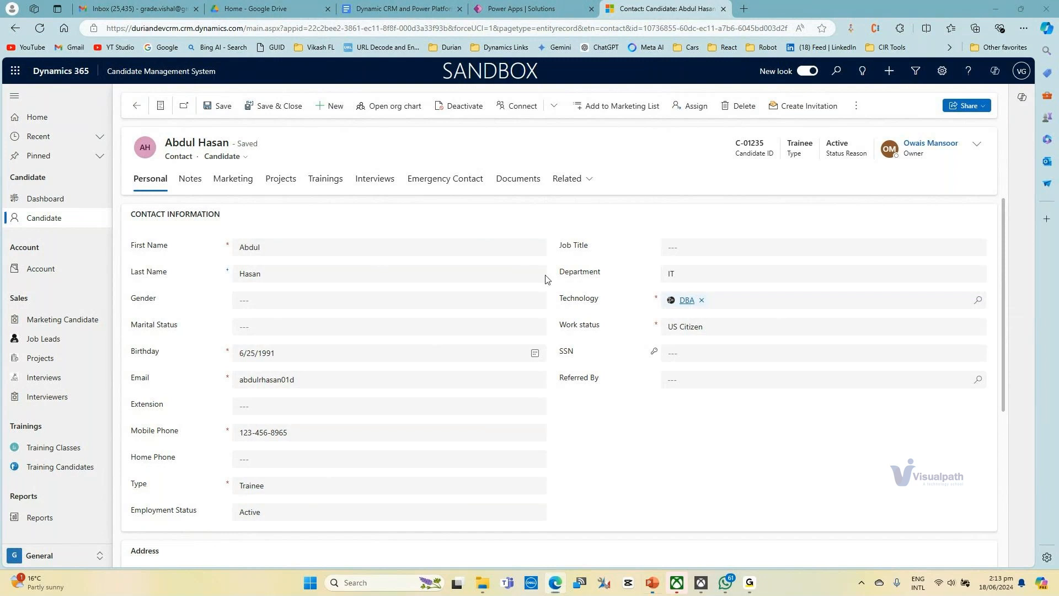
pyautogui.hotkey('alt', 'Tab')
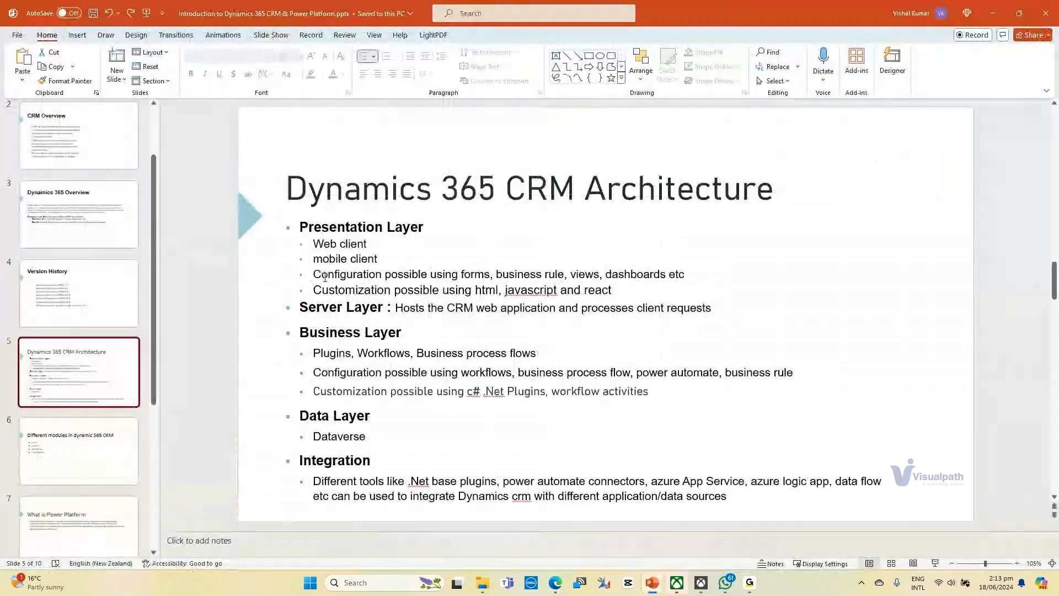
pyautogui.hotkey('alt', 'Tab')
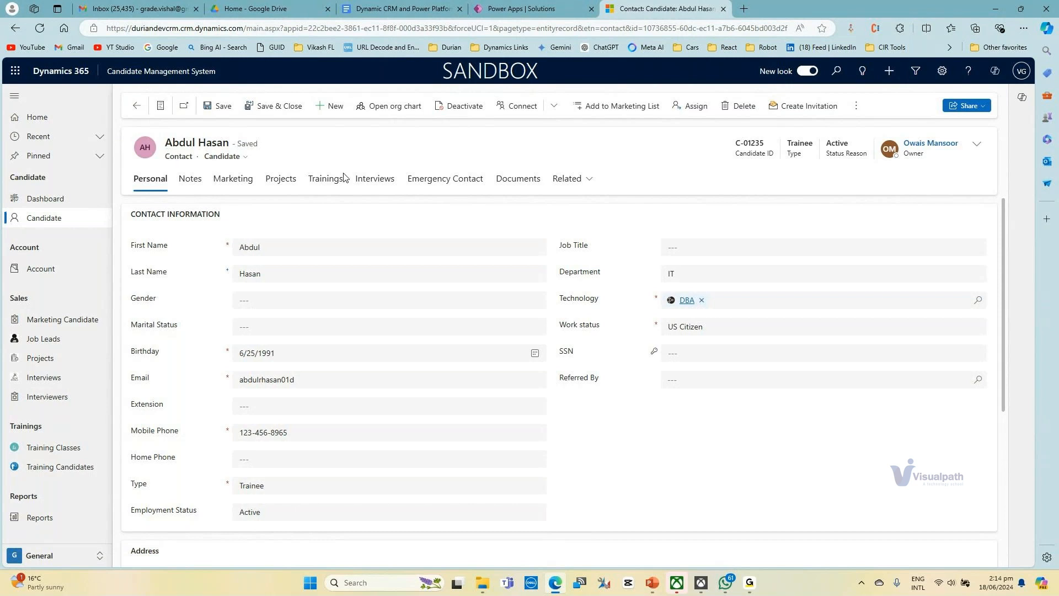
pyautogui.hotkey('alt', 'Tab')
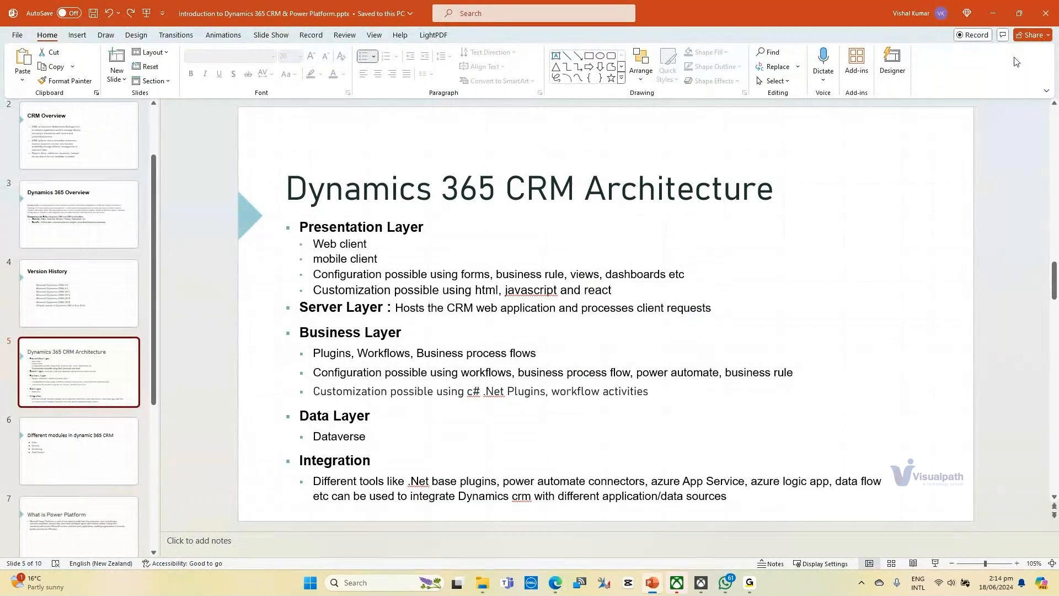
pyautogui.click(992, 14)
# Step: Examine the list of forms available for the candidate record and close it without switching forms
pyautogui.click(239, 158)
pyautogui.click(301, 159)
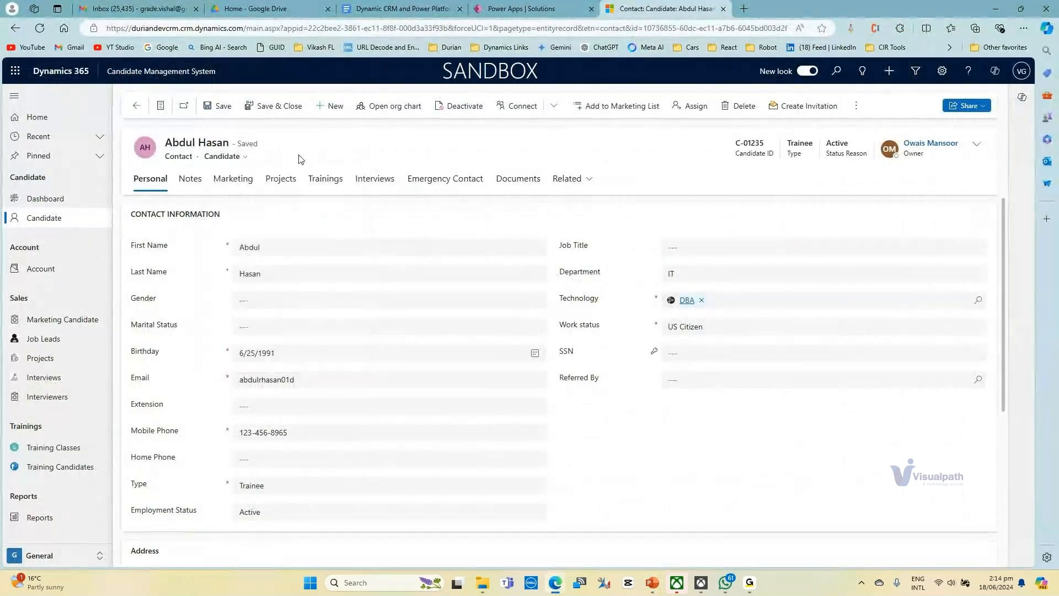
pyautogui.click(225, 156)
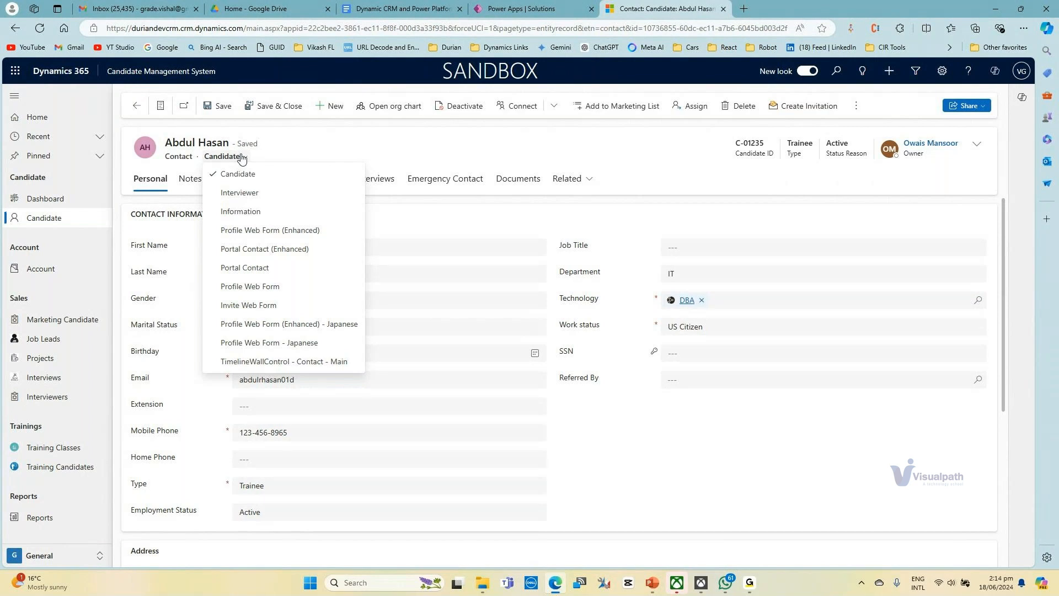
pyautogui.click(551, 230)
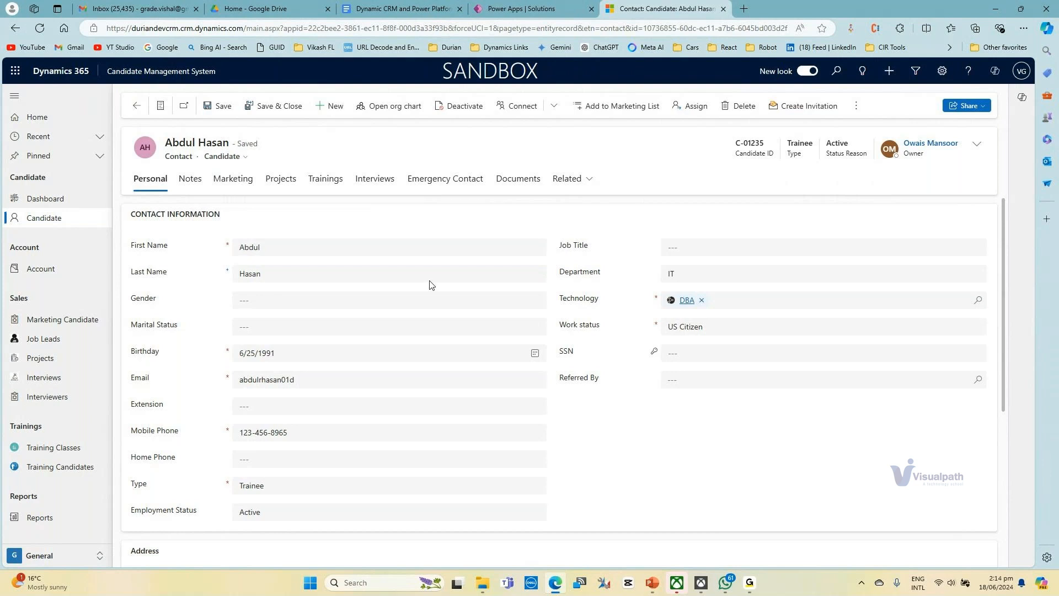
pyautogui.click(245, 157)
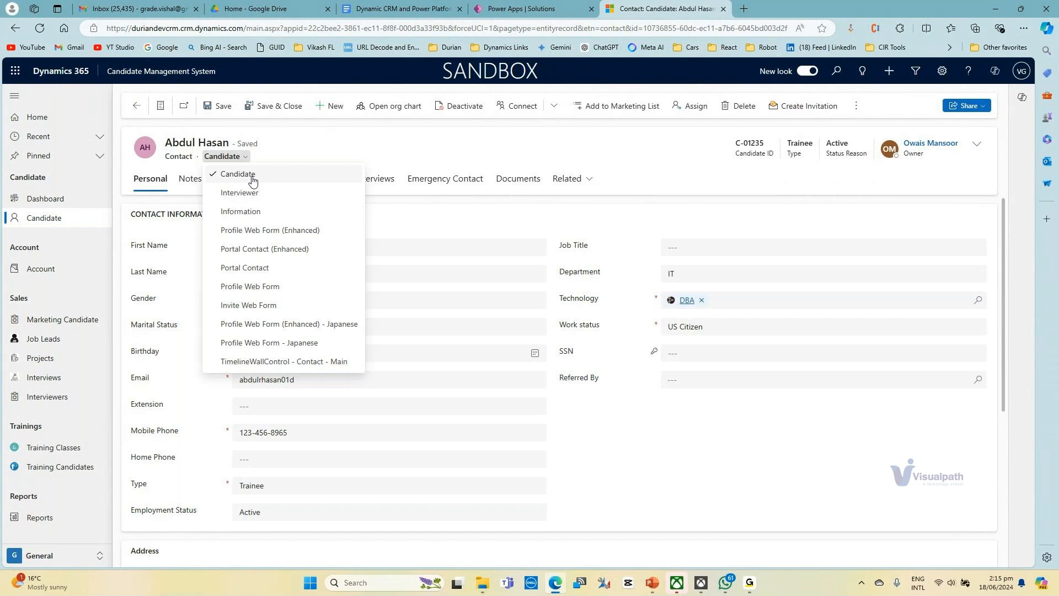
pyautogui.click(408, 147)
# Step: Compare the Presentation Layer points on the PowerPoint architecture slide with the required fields on the candidate's Personal form
pyautogui.hotkey('alt', 'Tab')
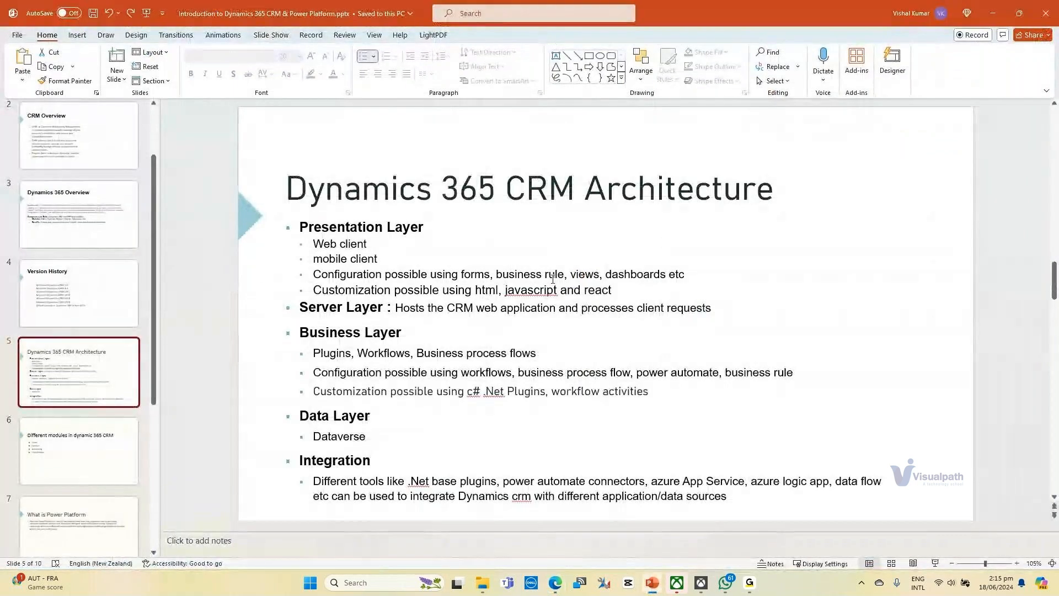
pyautogui.hotkey('alt', 'Tab')
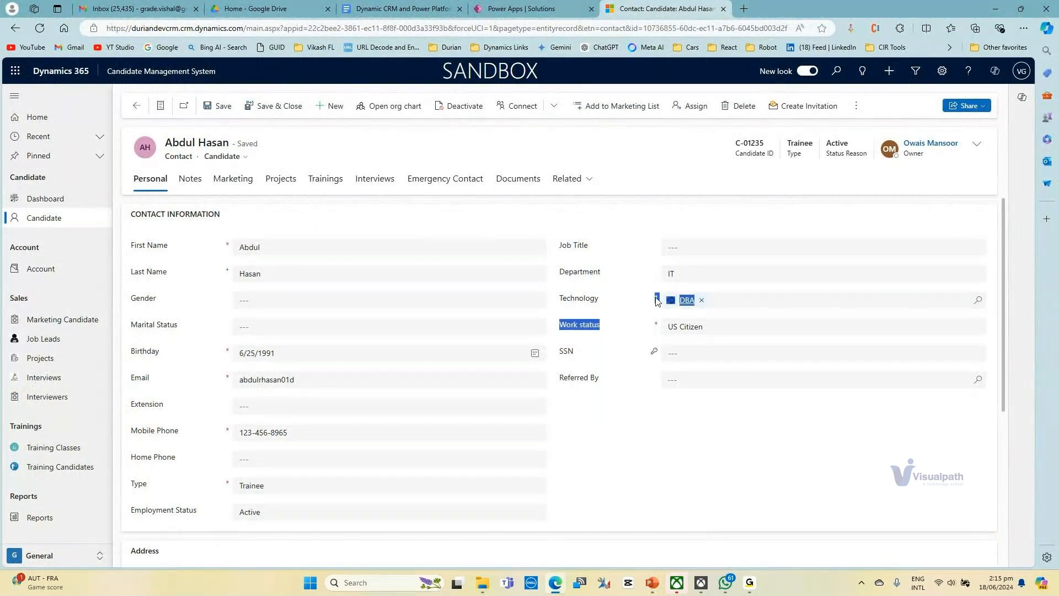
pyautogui.moveTo(659, 328); pyautogui.dragTo(652, 321)
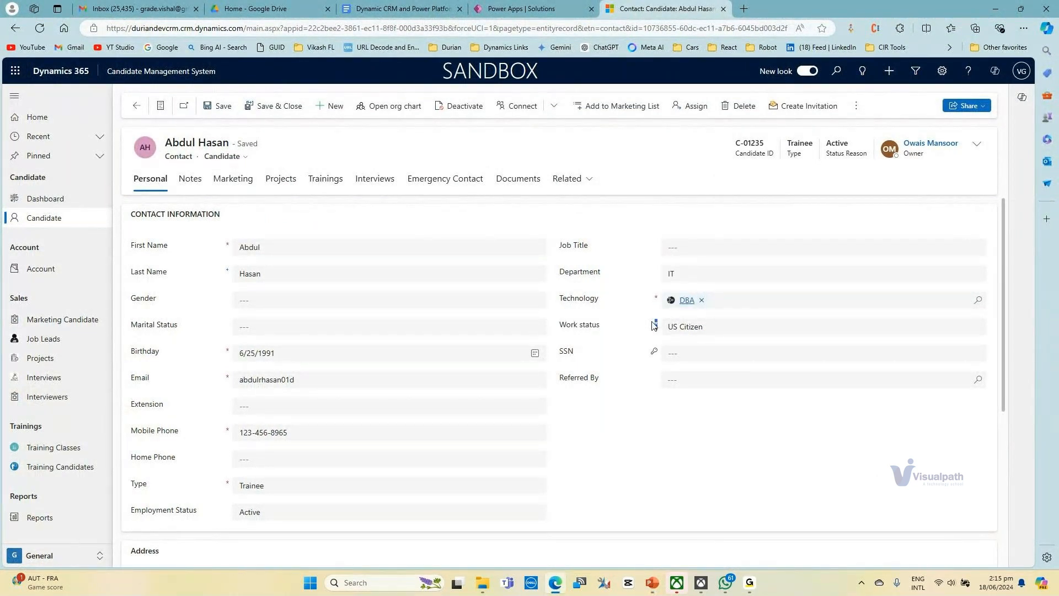
pyautogui.click(634, 290)
pyautogui.click(350, 383)
pyautogui.hotkey('alt', 'Tab')
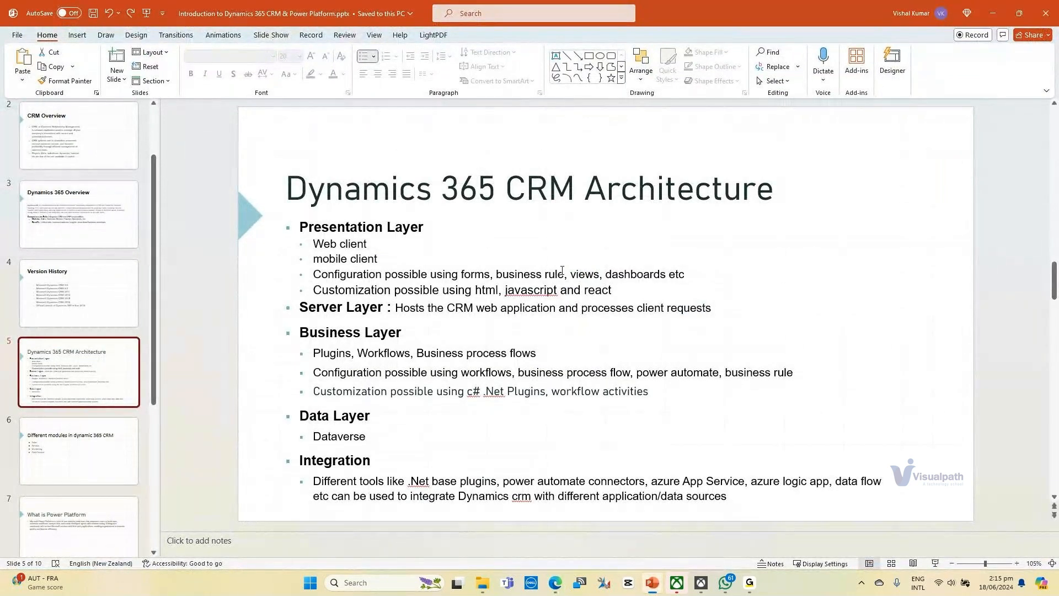
pyautogui.hotkey('alt', 'Tab')
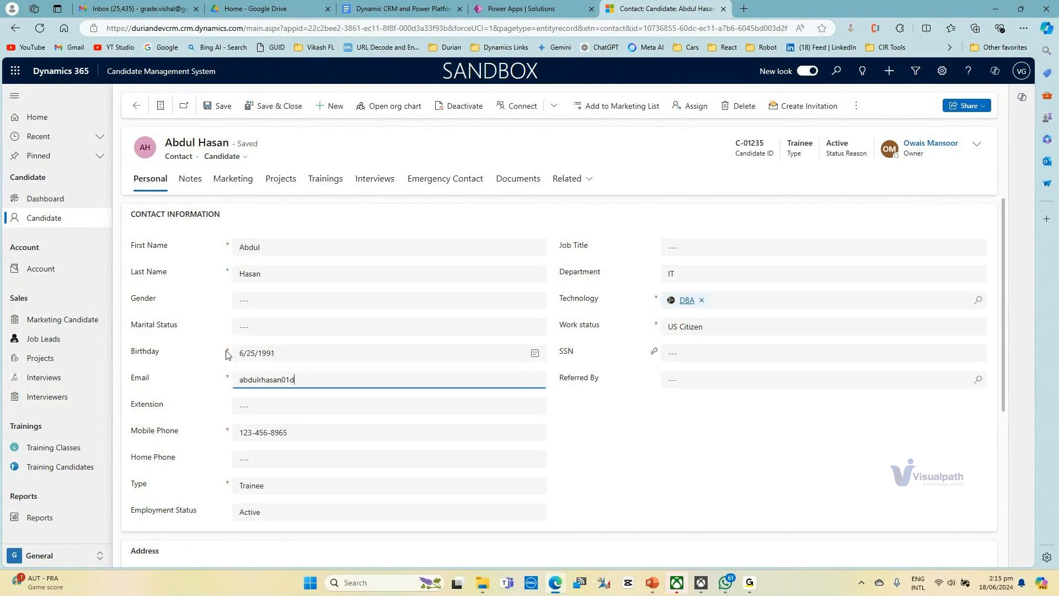
# Step: Try to save the candidate record with the required Birthday field cleared, and reload the page to discard the change
pyautogui.moveTo(226, 350); pyautogui.dragTo(228, 351)
pyautogui.moveTo(293, 358); pyautogui.dragTo(237, 354)
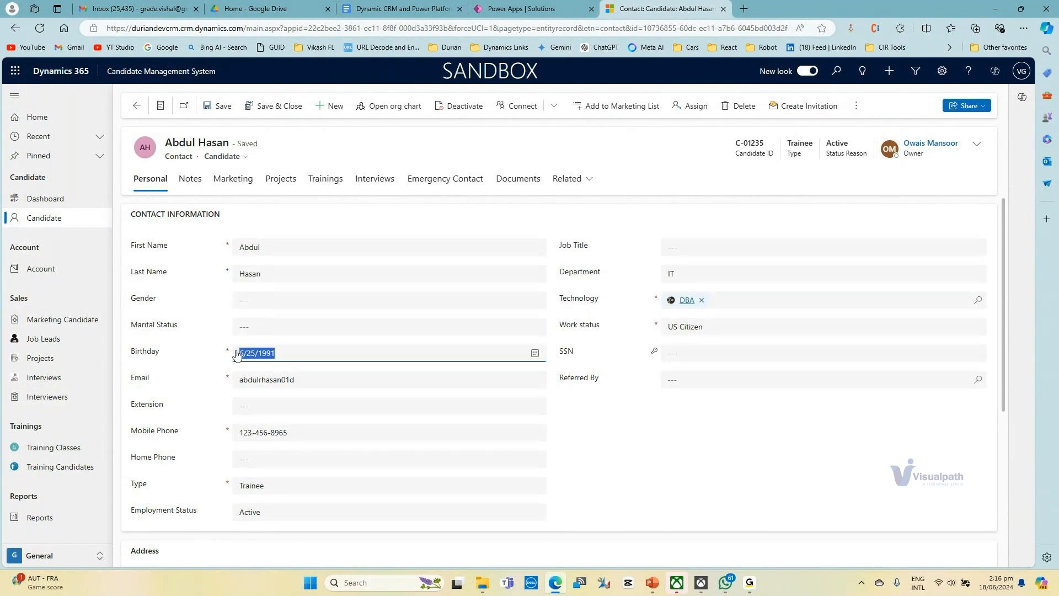
pyautogui.press('BackSpace')
pyautogui.click(227, 109)
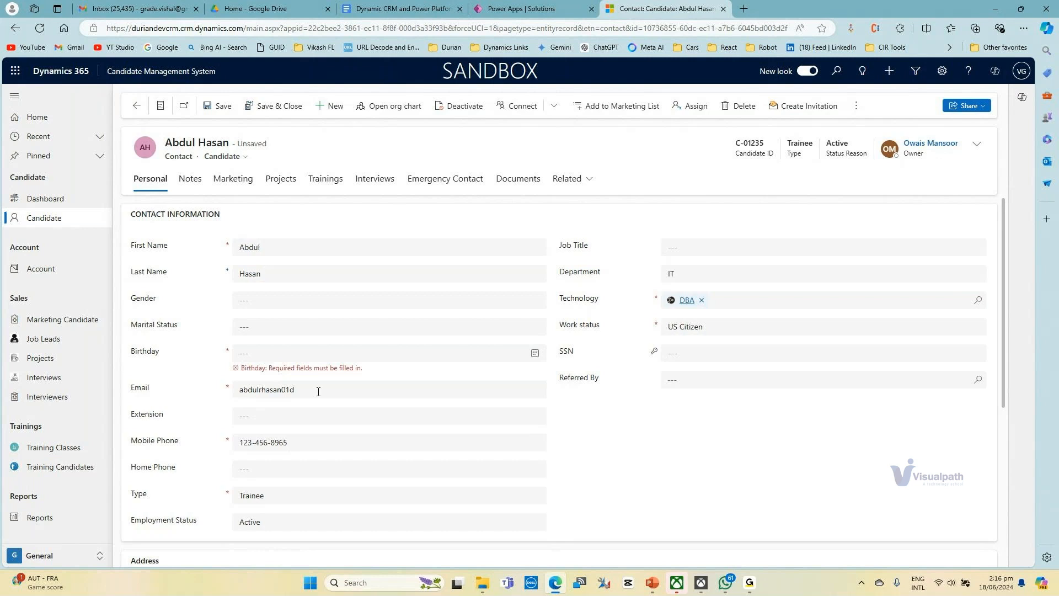
pyautogui.rightClick(546, 169)
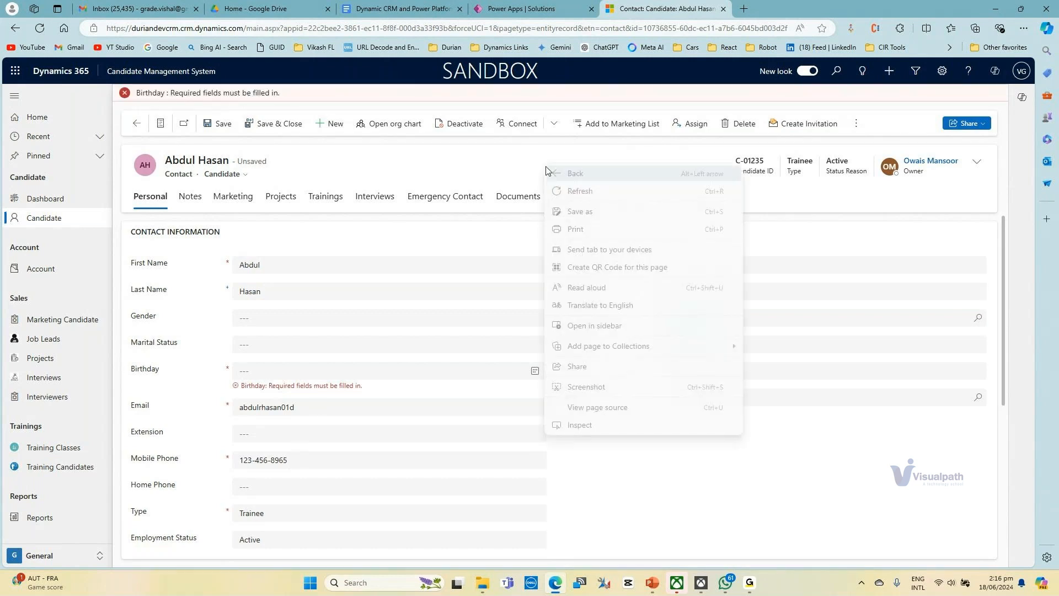
pyautogui.click(560, 191)
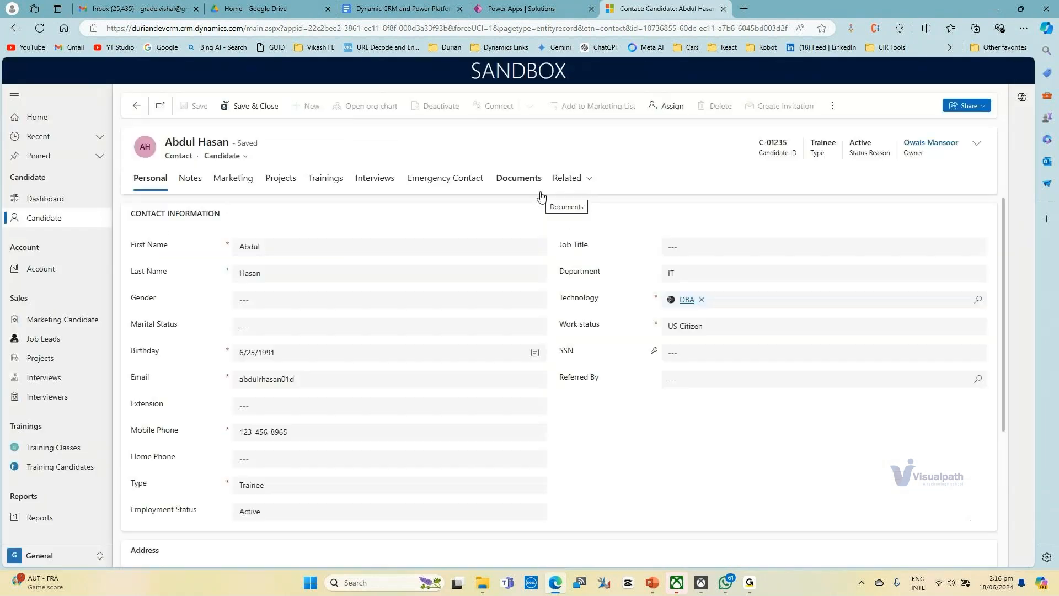
# Step: Clear the candidate's Mobile Phone field, review the accepted formats in the phone number validation dialog, and dismiss it
pyautogui.click(358, 428)
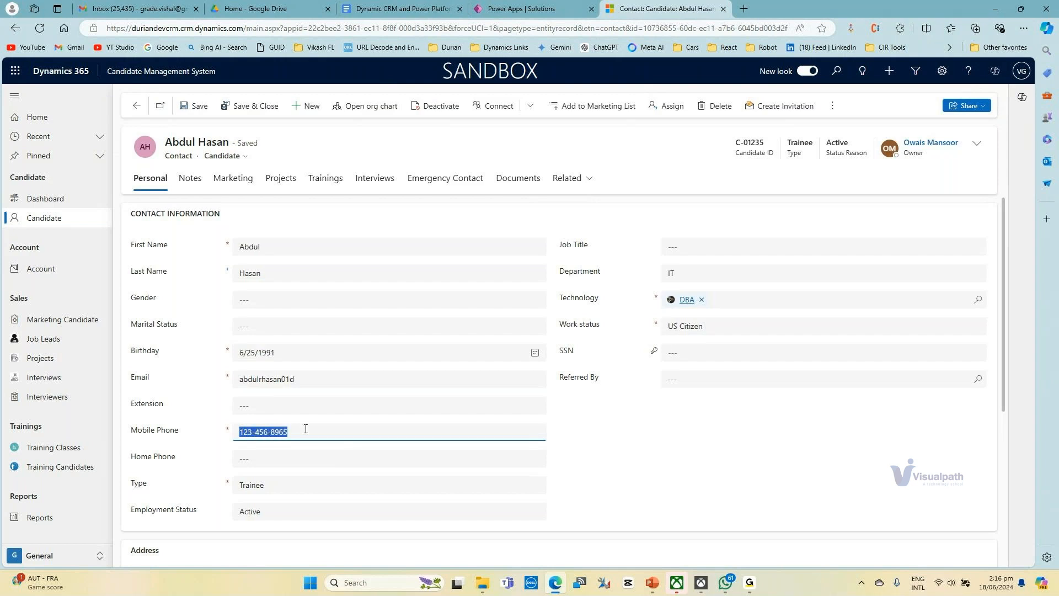
pyautogui.press('BackSpace')
pyautogui.press('Tab')
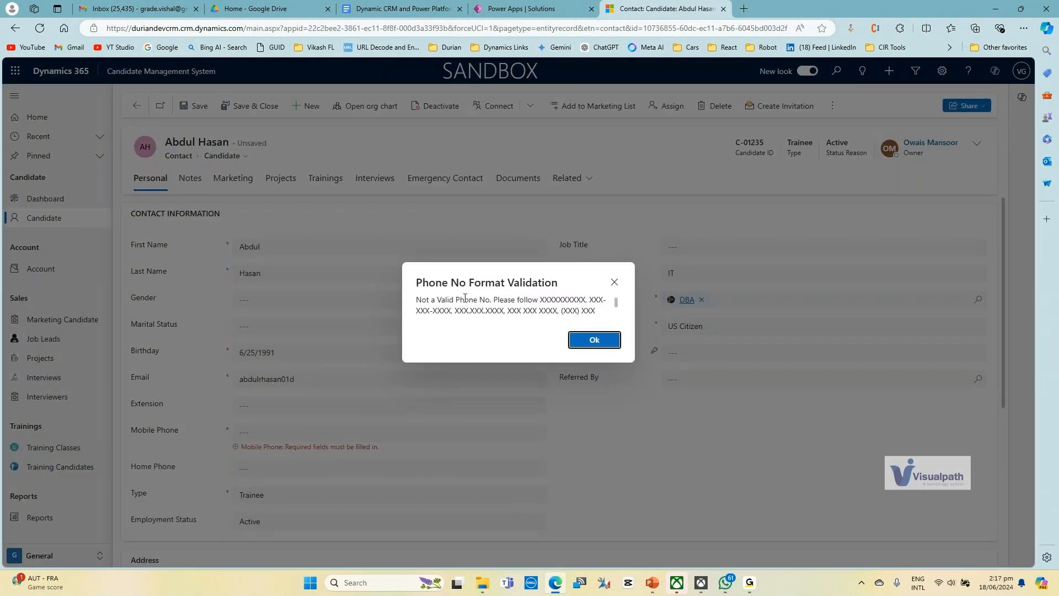
pyautogui.moveTo(539, 299); pyautogui.dragTo(468, 312)
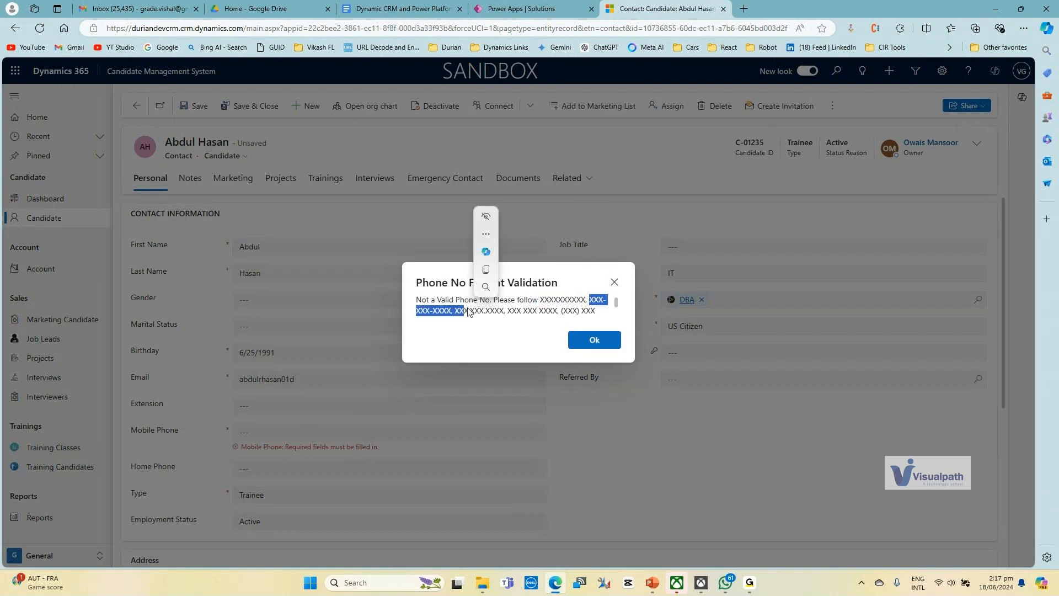
pyautogui.click(613, 283)
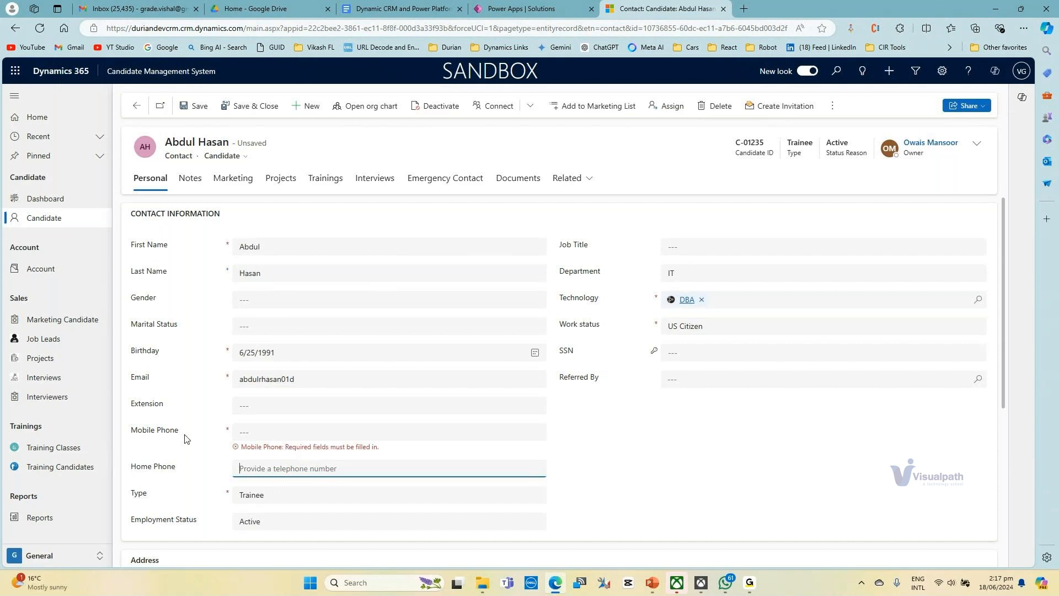
pyautogui.moveTo(178, 430); pyautogui.dragTo(137, 430)
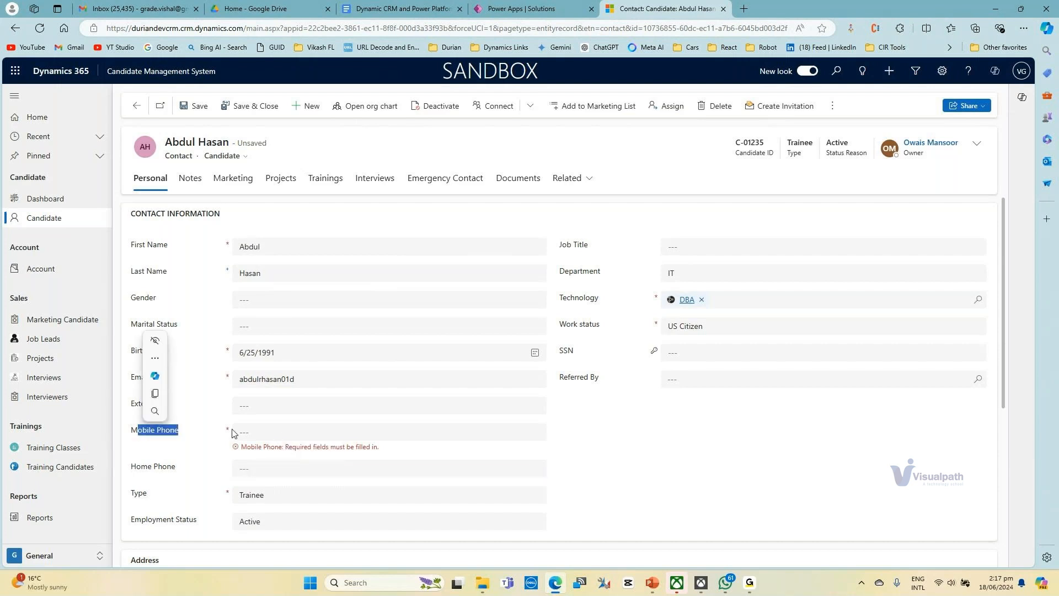
pyautogui.click(257, 433)
pyautogui.press('Escape')
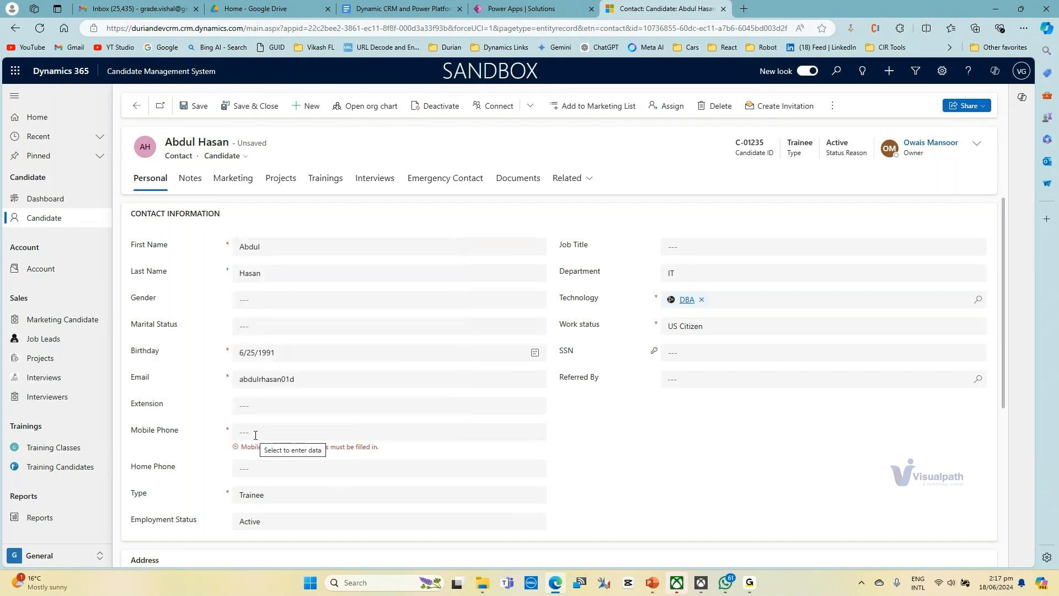
# Step: Try to save the candidate record without a Mobile Phone value, and compare the form with the Server Layer description on the PowerPoint architecture slide
pyautogui.hotkey('ctrl', 's')
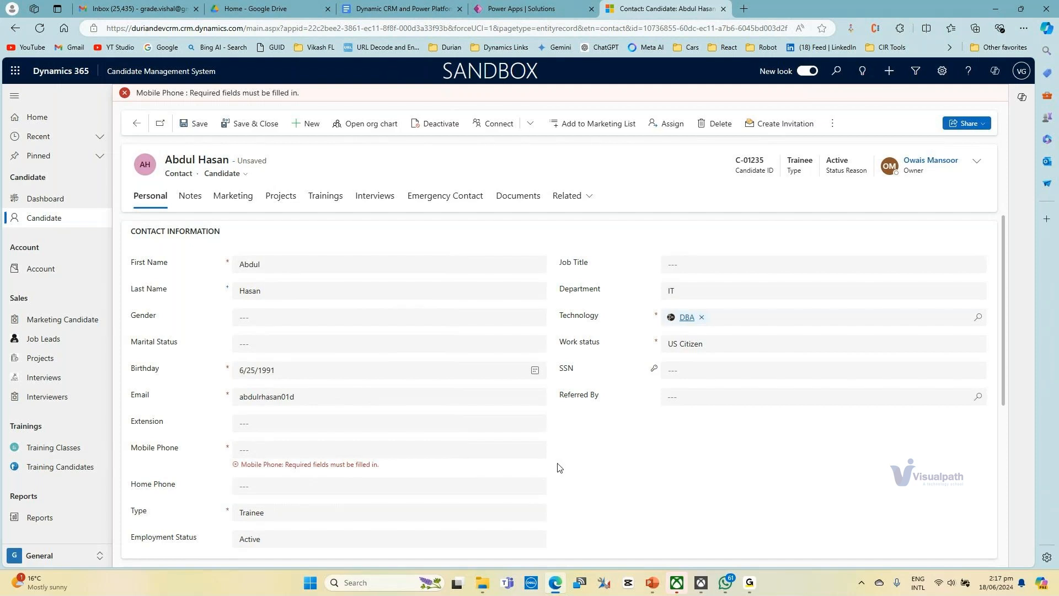
pyautogui.hotkey('alt', 'Tab')
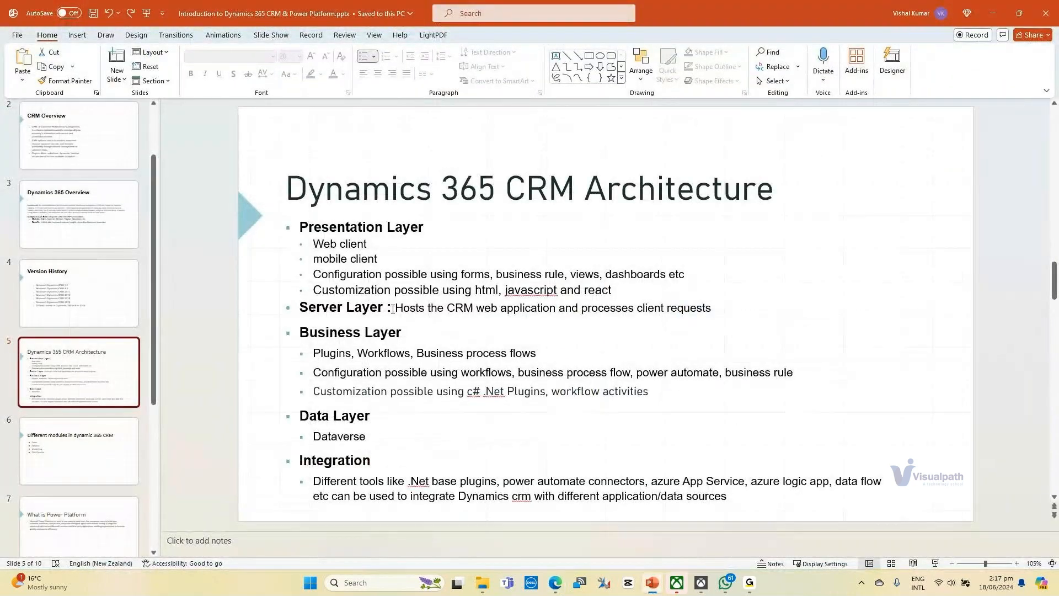
pyautogui.hotkey('alt', 'Tab')
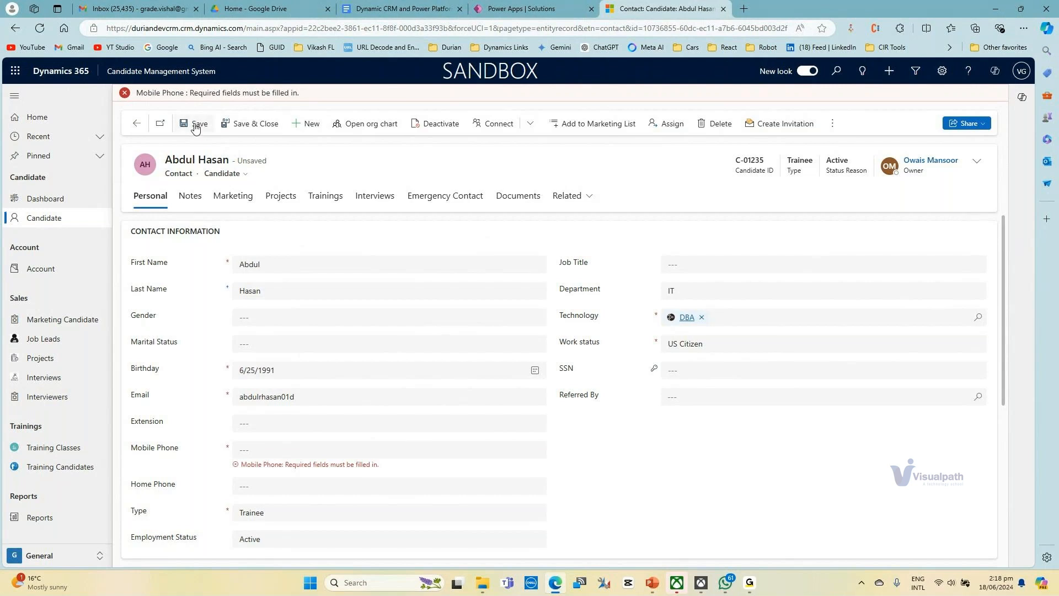
pyautogui.hotkey('alt', 'Tab')
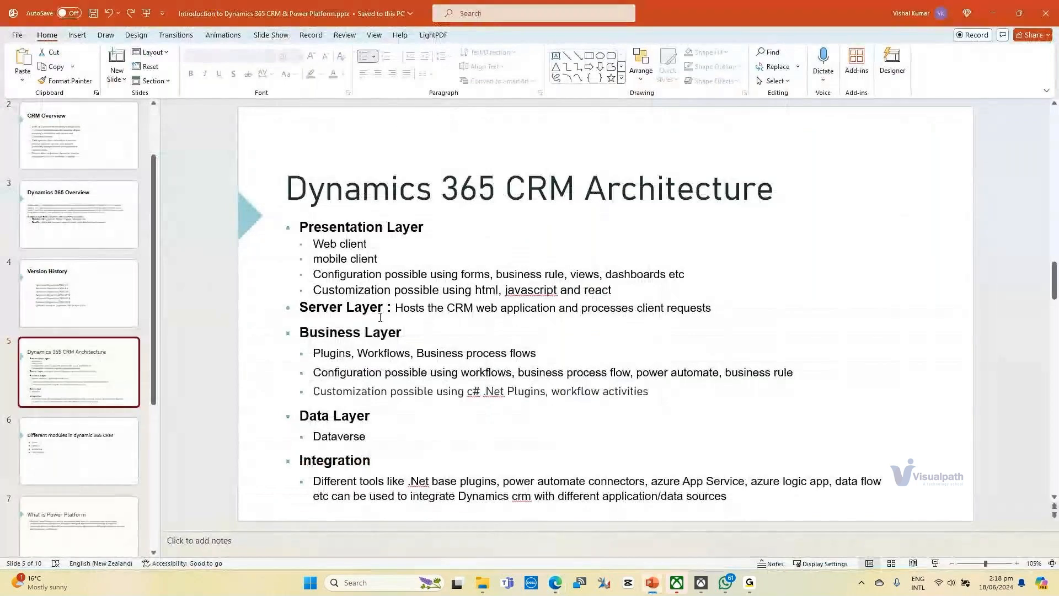
pyautogui.hotkey('alt', 'Tab')
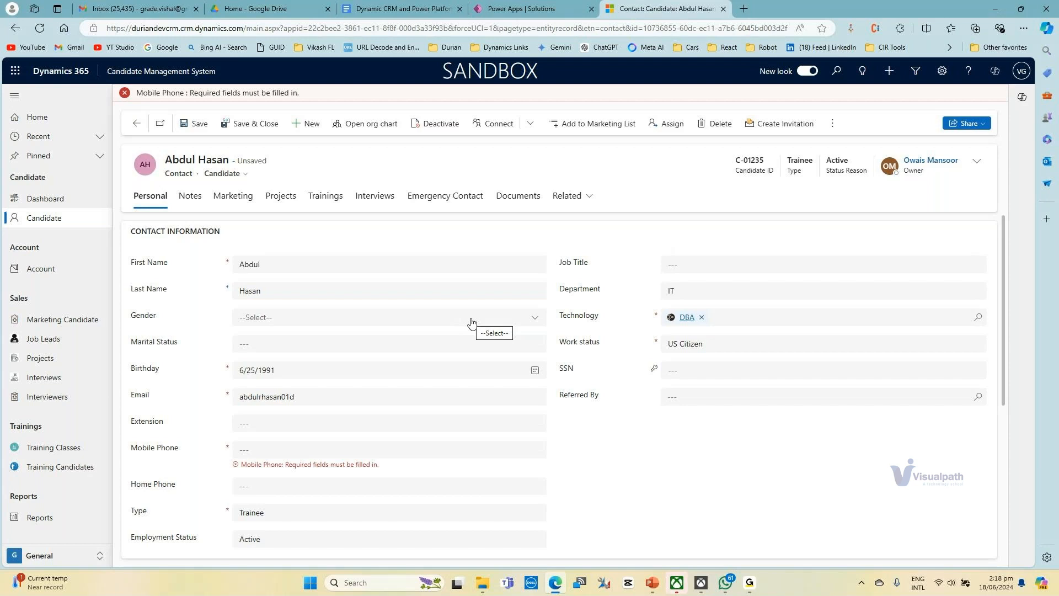
# Step: Review the Business Layer points on the PowerPoint architecture slide against the candidate's Personal form in Dynamics 365, and return to the slide
pyautogui.hotkey('alt', 'Tab')
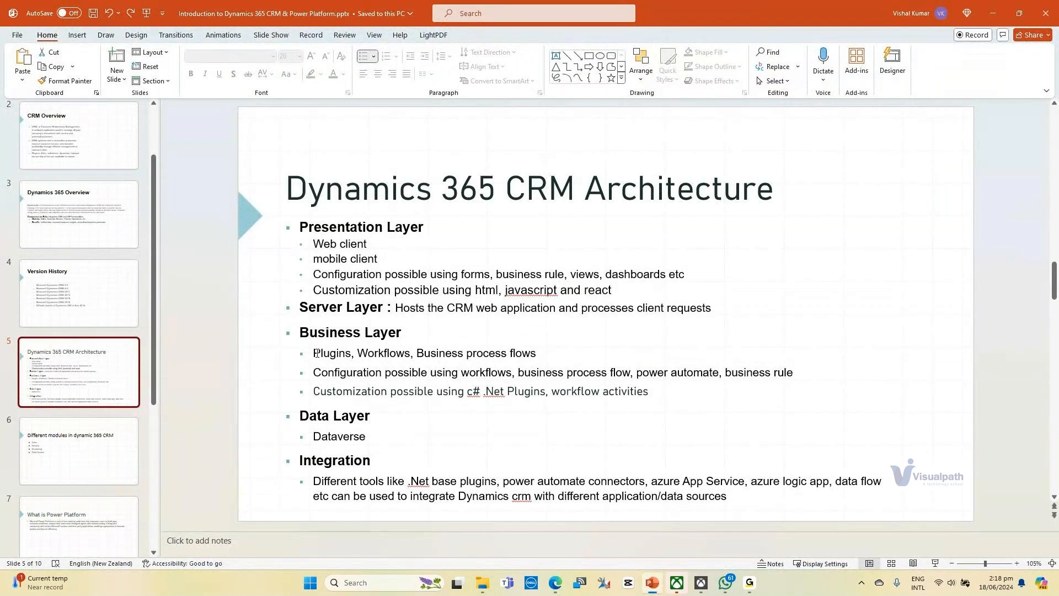
pyautogui.hotkey('alt', 'Tab')
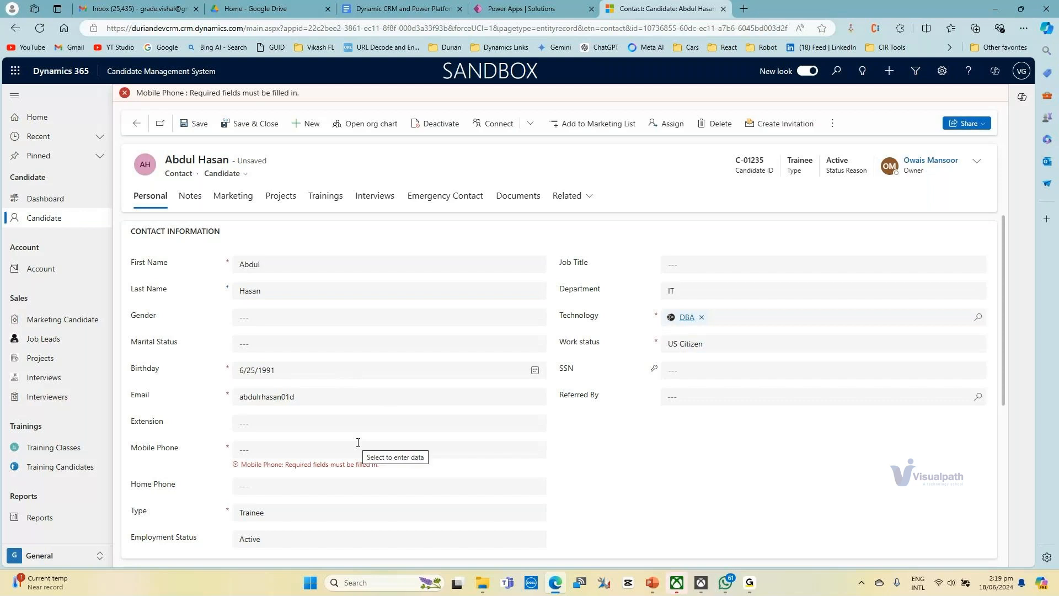
pyautogui.hotkey('alt', 'Tab')
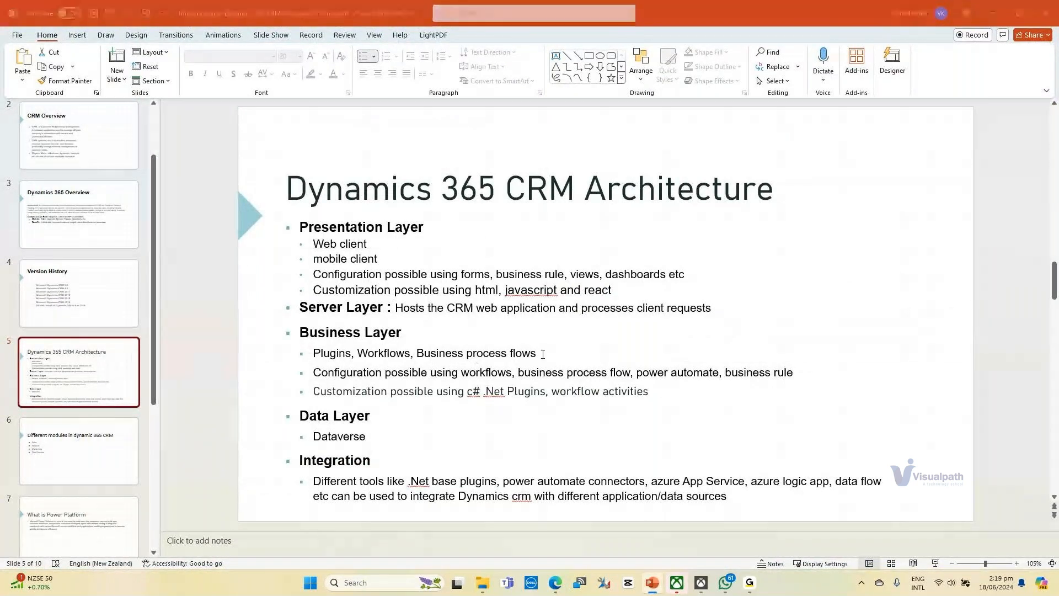
pyautogui.hotkey('alt', 'Tab')
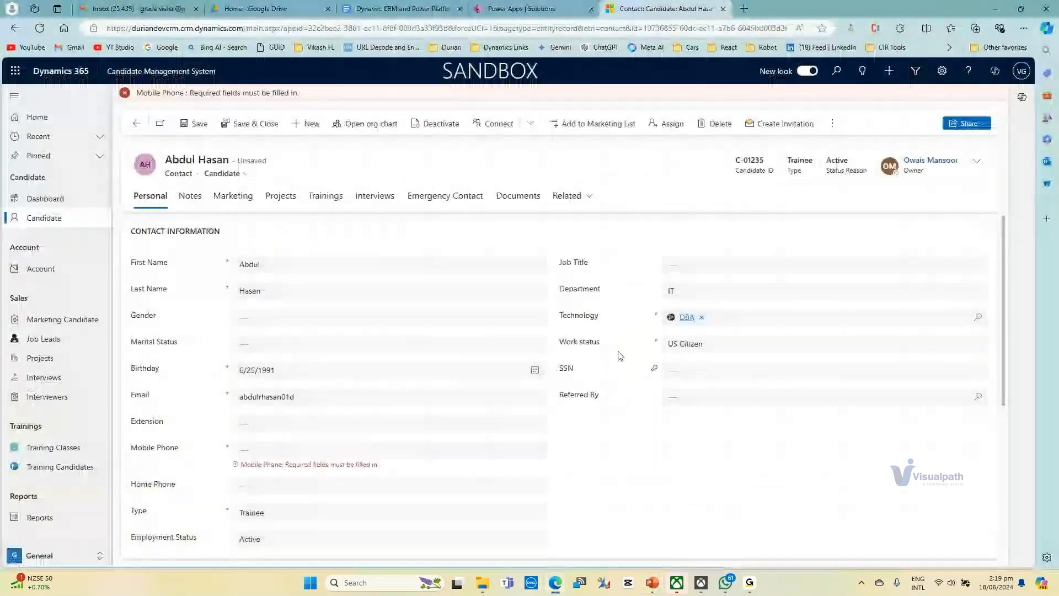
pyautogui.hotkey('alt', 'Tab')
pyautogui.hotkey('alt', 'Tab')
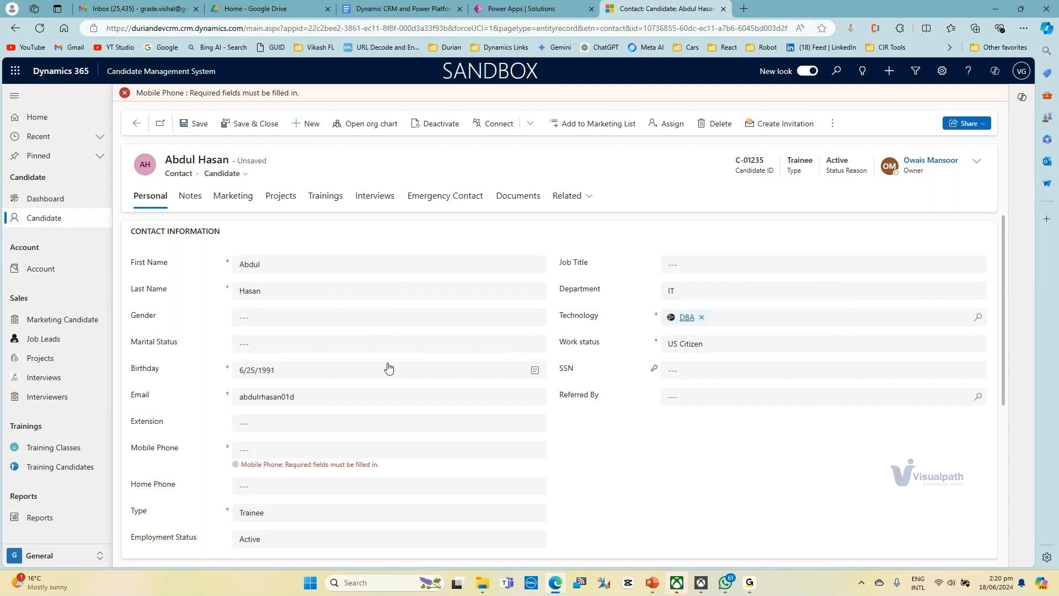
pyautogui.hotkey('alt', 'Tab')
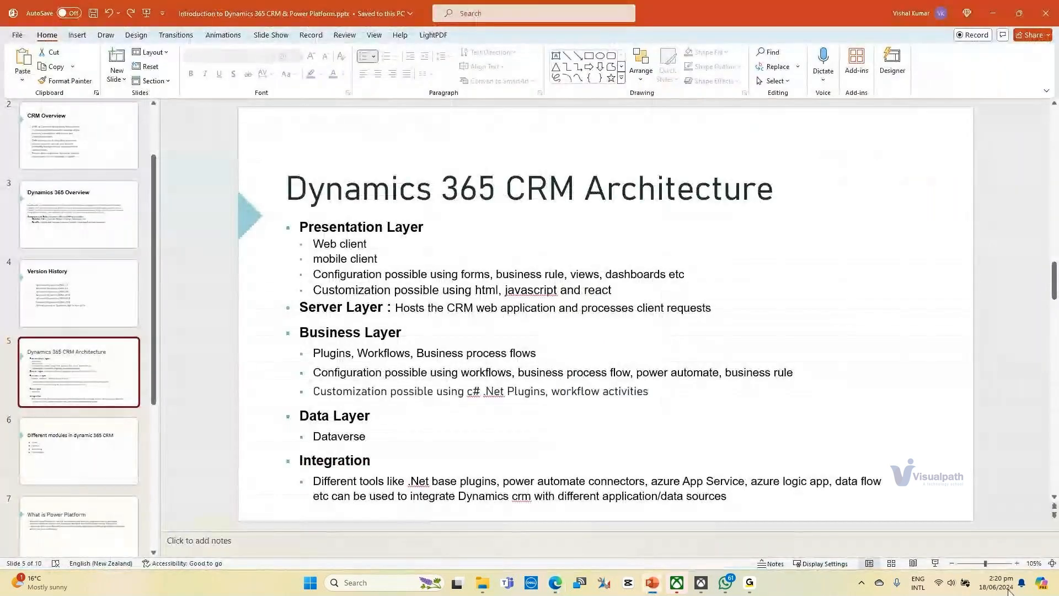